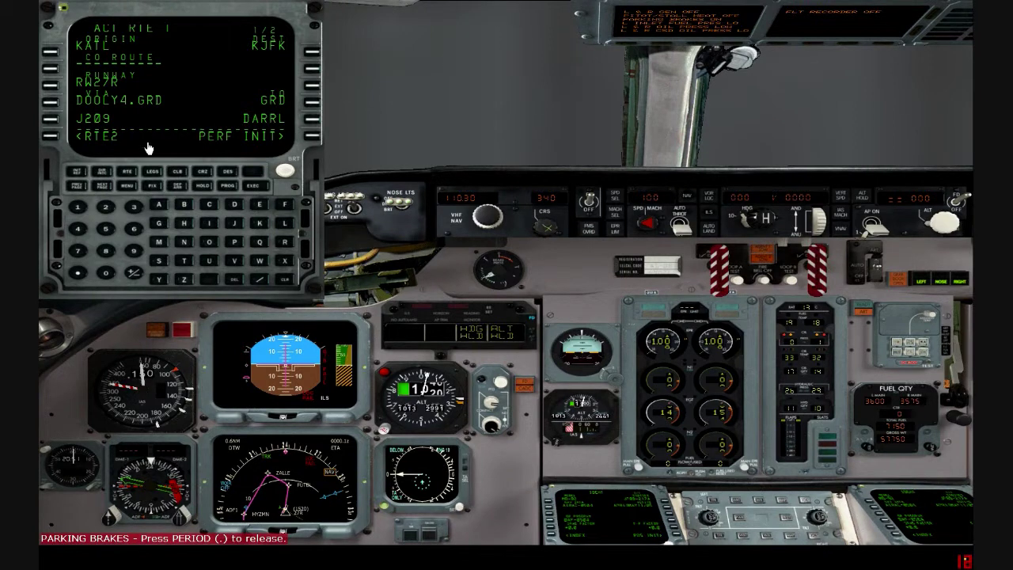
- Reach the FMC IDENT page showing MD-82, JT8D-217A engines and AIRAC-1006 nav data
{"action": "left_click", "coordinate": [77, 172]}
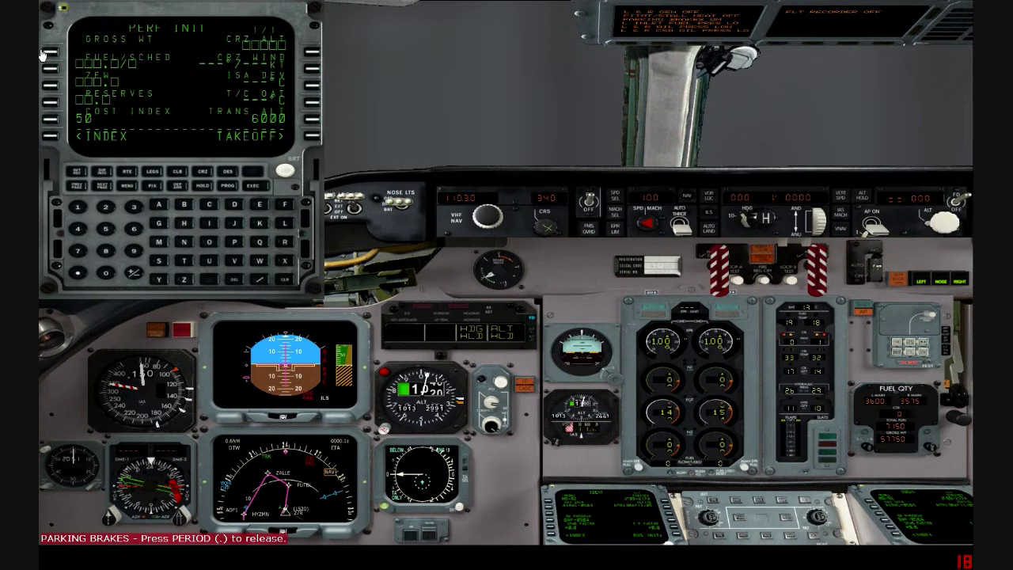
{"action": "left_click", "coordinate": [54, 136]}
{"action": "left_click", "coordinate": [49, 56]}
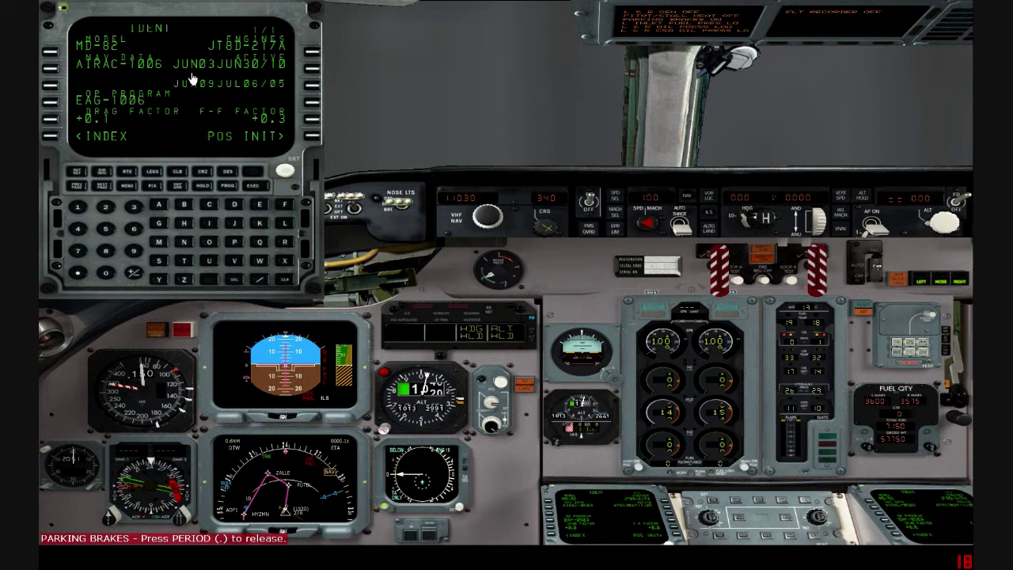
- Page through all four KATL departure pages, then return to the DEP/ARR index
{"action": "left_click", "coordinate": [176, 187]}
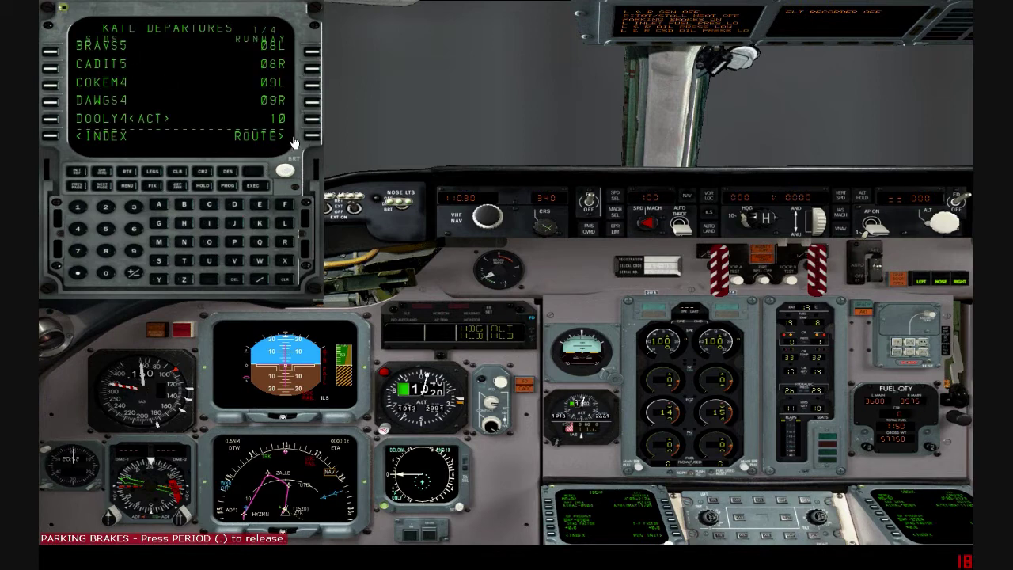
{"action": "left_click", "coordinate": [104, 187]}
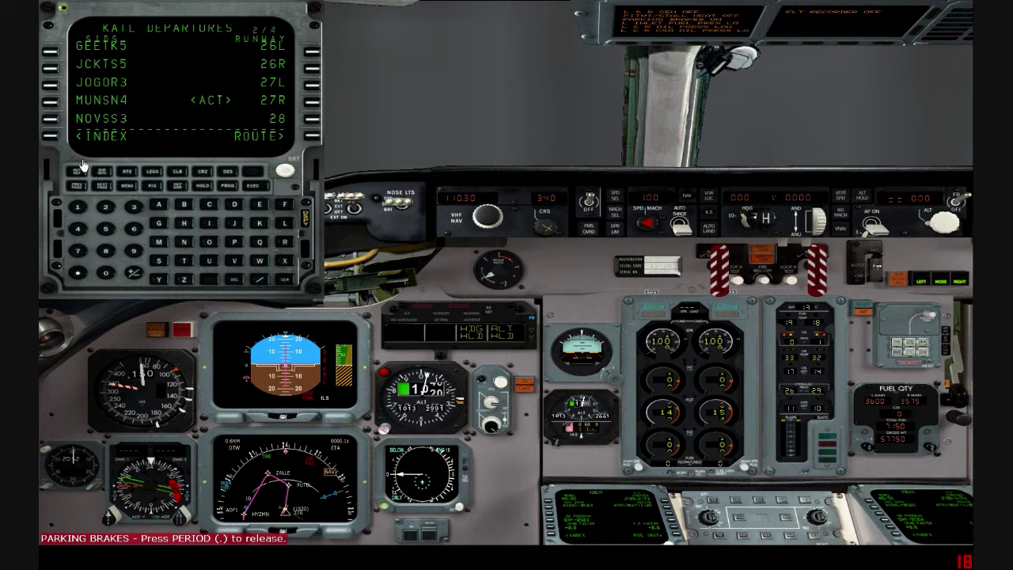
{"action": "left_click", "coordinate": [102, 188]}
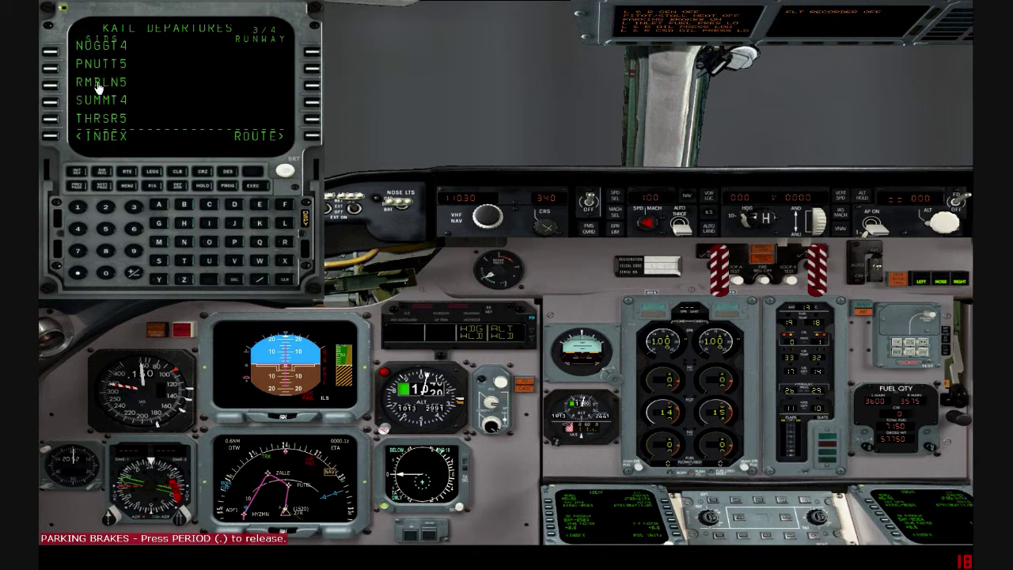
{"action": "left_click", "coordinate": [103, 188]}
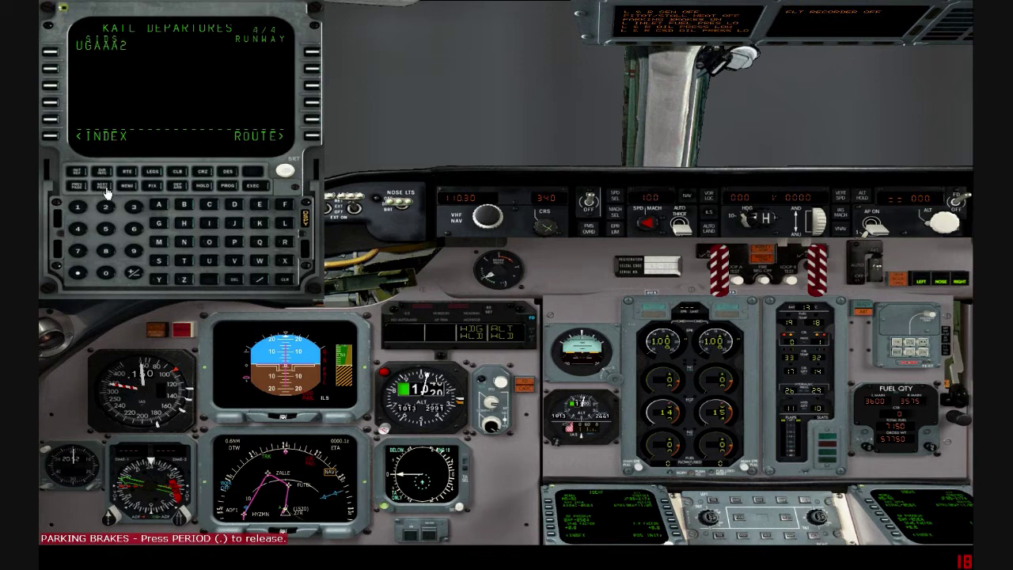
{"action": "left_click", "coordinate": [176, 190]}
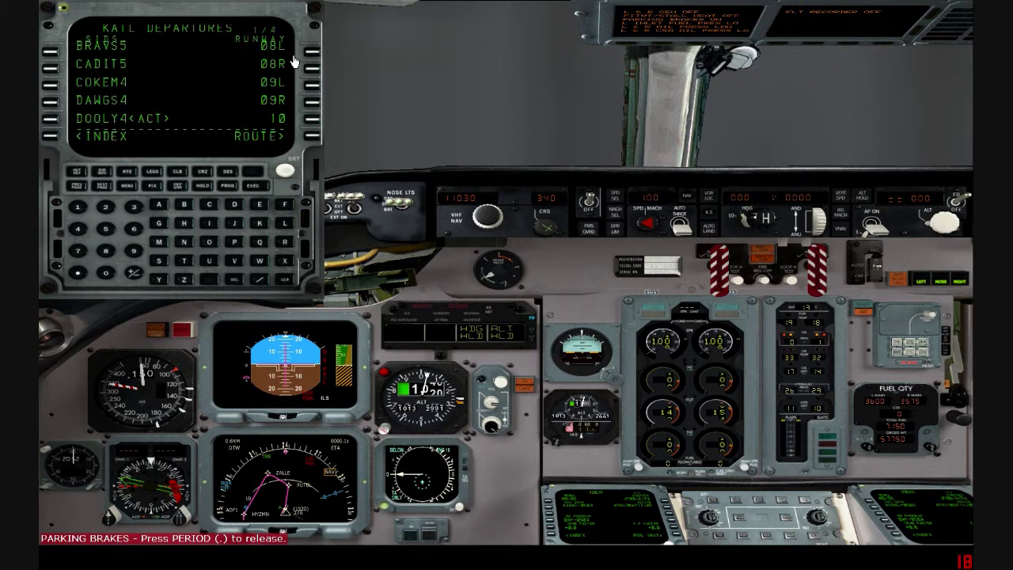
{"action": "left_click", "coordinate": [49, 138]}
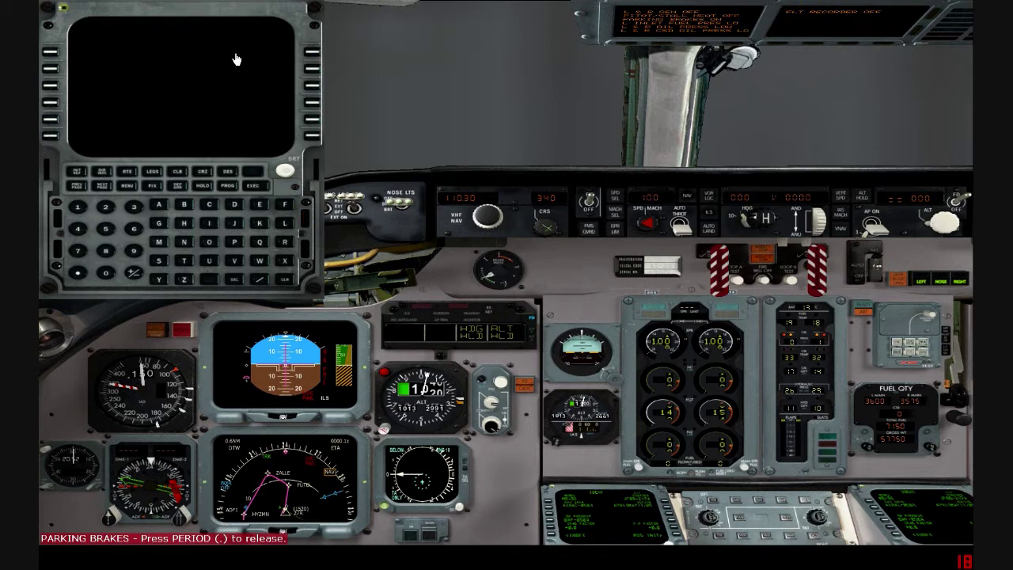
- Page through all eight KATL arrival pages, then return to the DEP/ARR index
{"action": "left_click", "coordinate": [309, 56]}
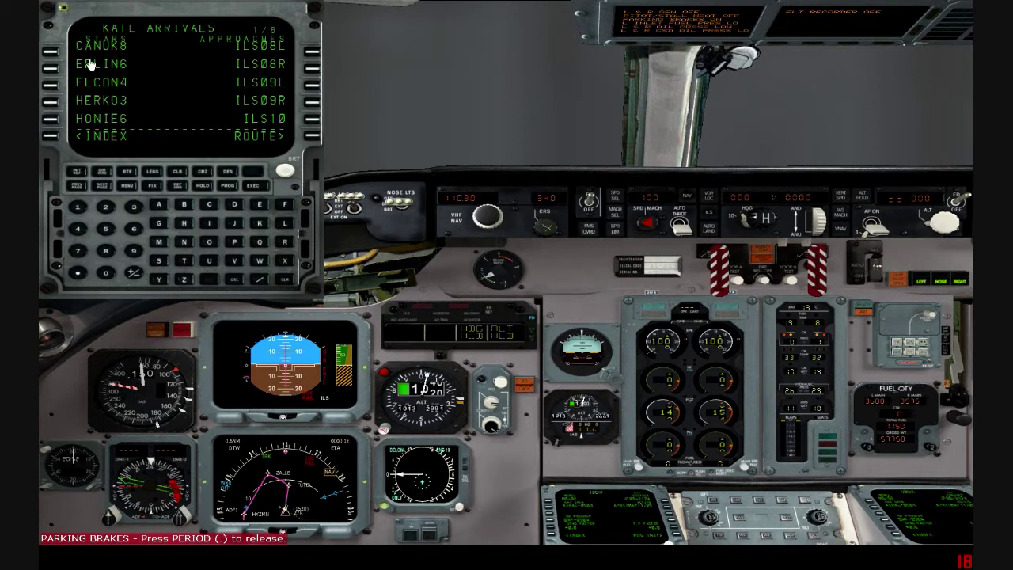
{"action": "left_click", "coordinate": [104, 189]}
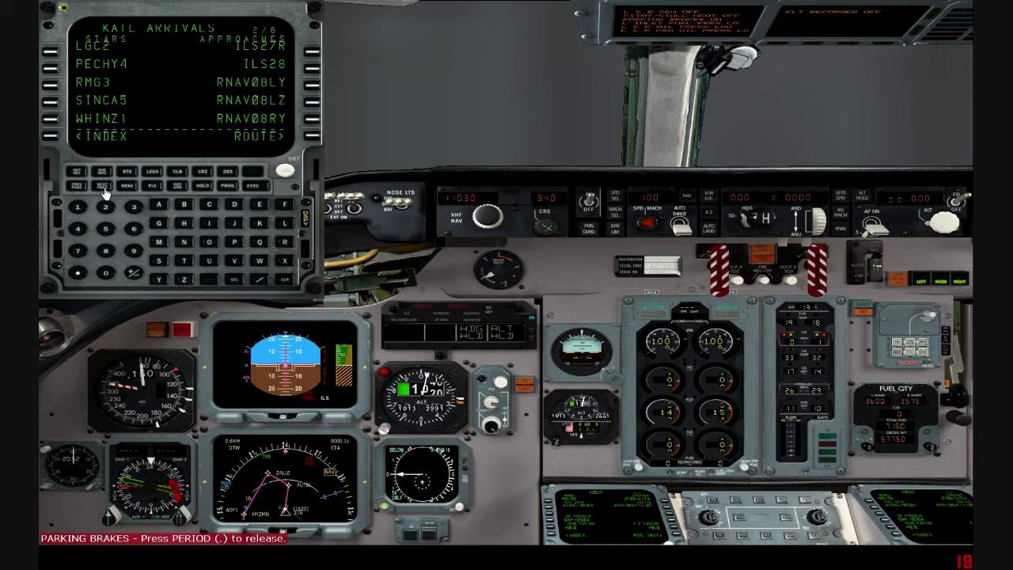
{"action": "left_click", "coordinate": [104, 188]}
{"action": "left_click", "coordinate": [103, 188]}
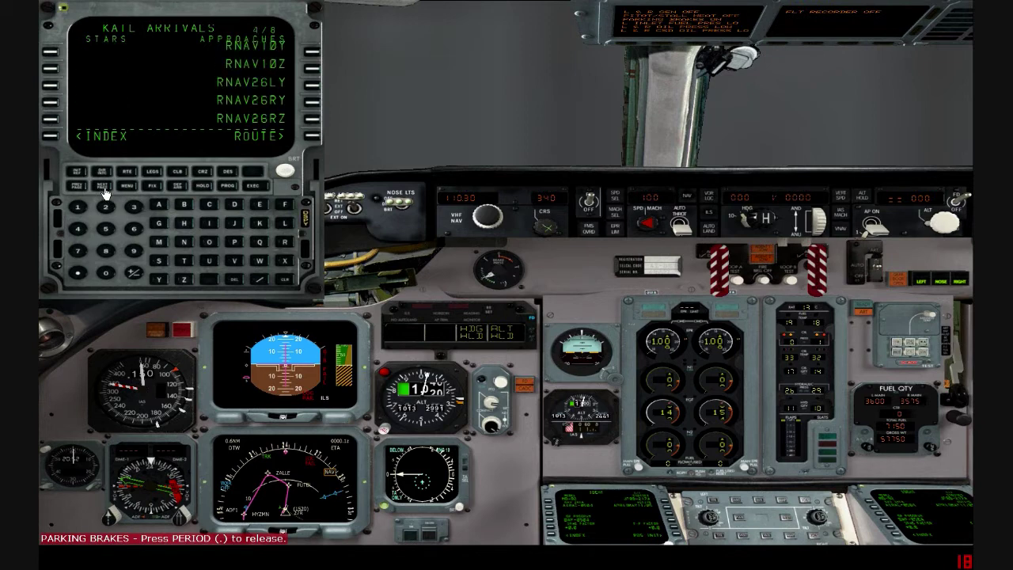
{"action": "left_click", "coordinate": [105, 188]}
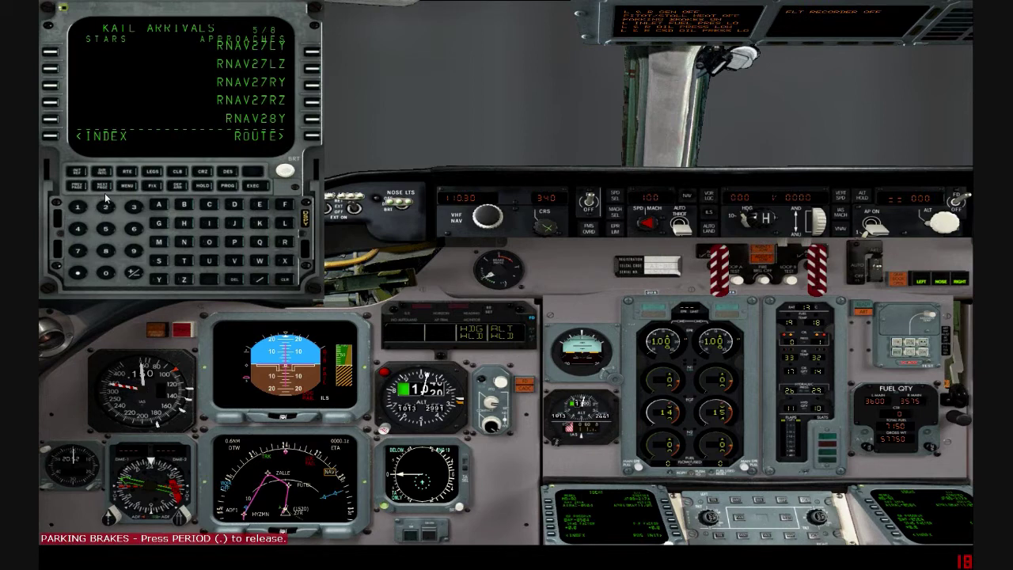
{"action": "left_click", "coordinate": [104, 191]}
{"action": "left_click", "coordinate": [104, 190]}
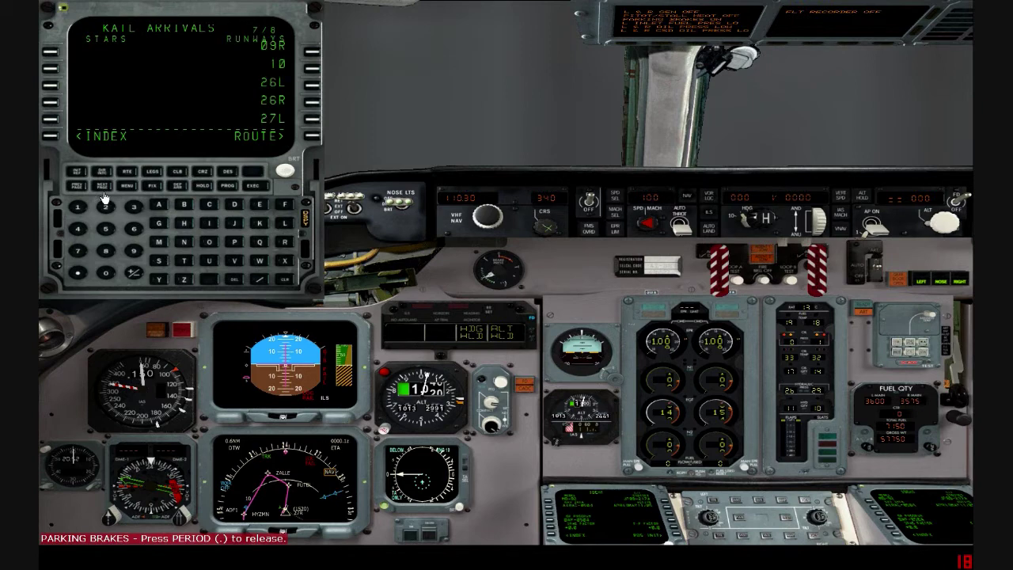
{"action": "left_click", "coordinate": [103, 190]}
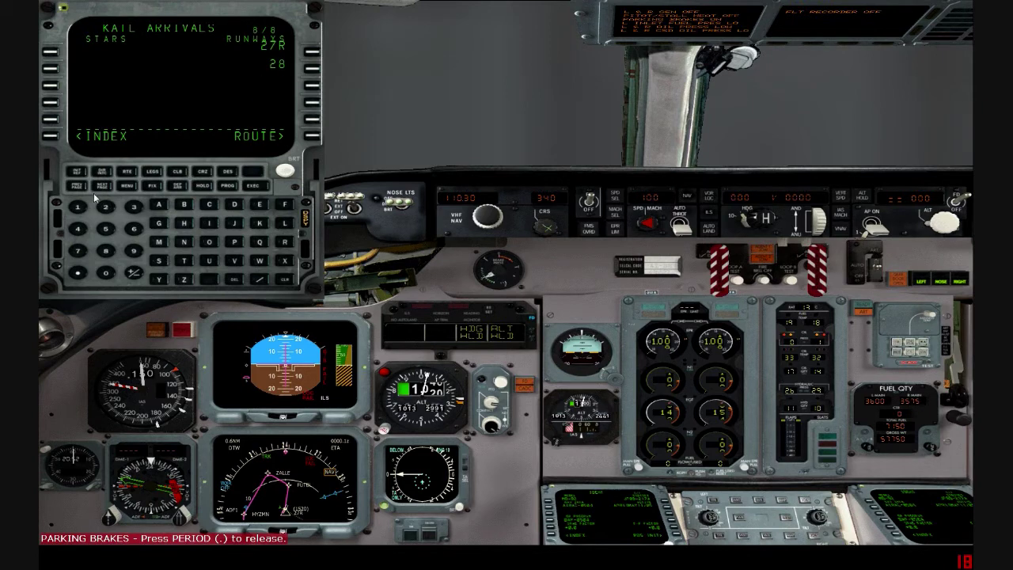
{"action": "left_click", "coordinate": [51, 138]}
- Check two pages of KJFK arrivals, then enter MKJS as the route destination
{"action": "left_click", "coordinate": [314, 73]}
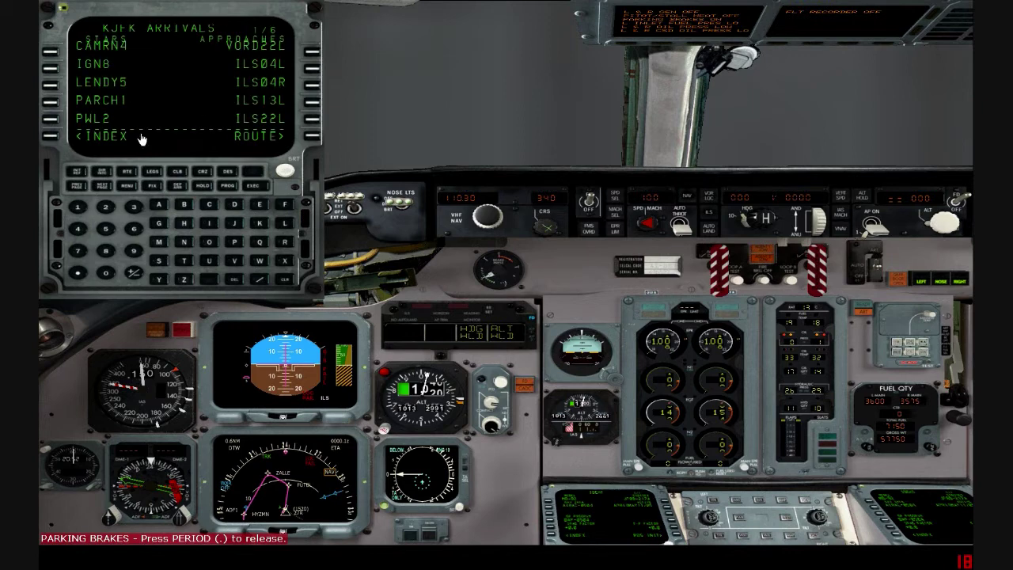
{"action": "left_click", "coordinate": [105, 189]}
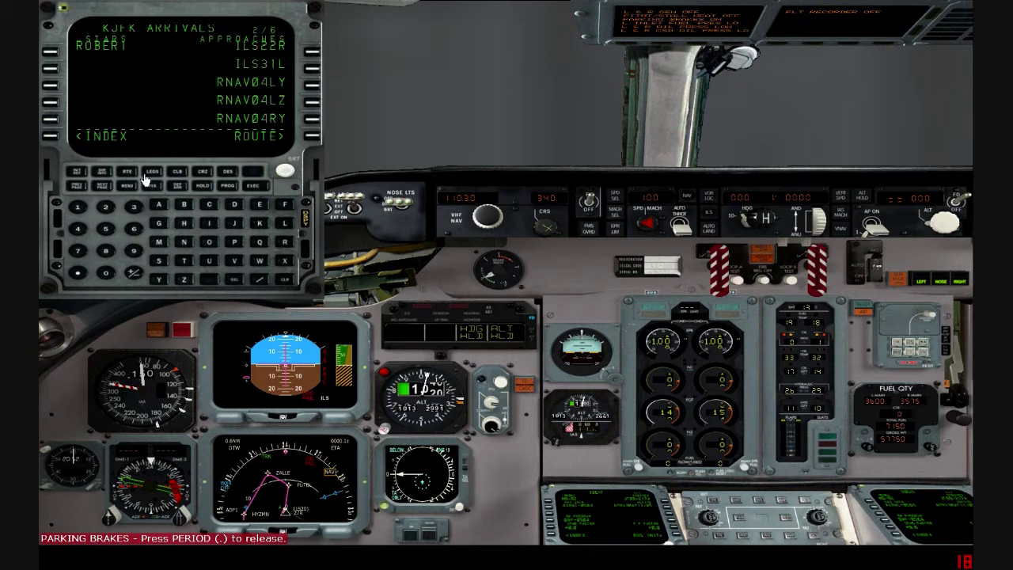
{"action": "left_click", "coordinate": [128, 172]}
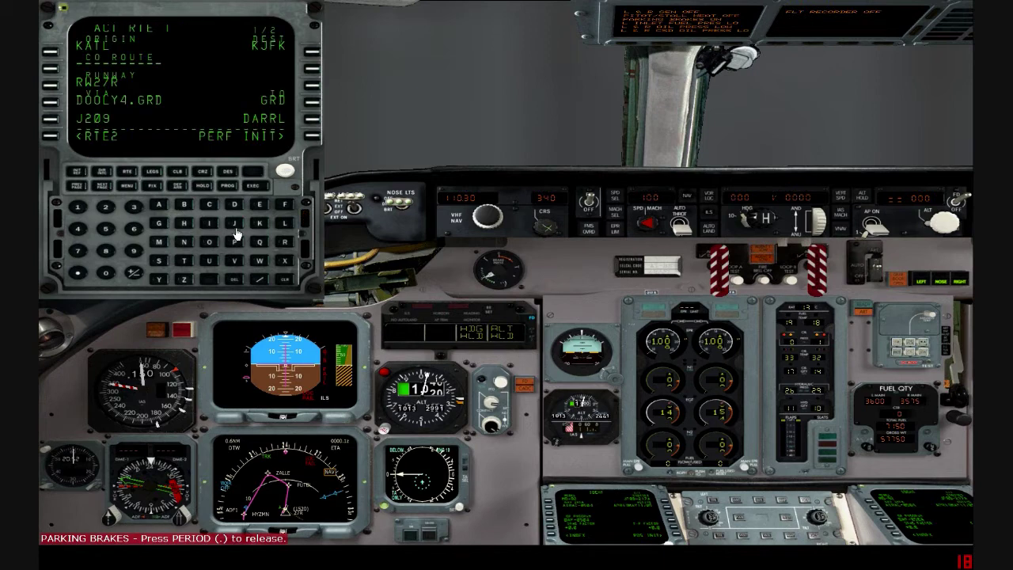
{"action": "left_click", "coordinate": [161, 243]}
{"action": "left_click", "coordinate": [260, 223]}
{"action": "left_click", "coordinate": [234, 223]}
{"action": "left_click", "coordinate": [159, 260]}
{"action": "left_click", "coordinate": [309, 54]}
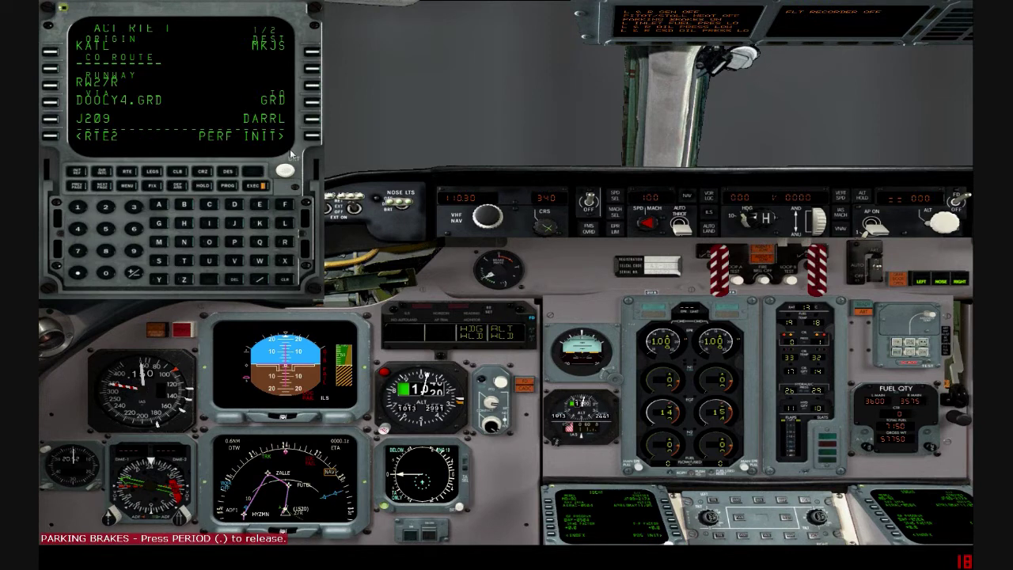
- Execute the route change with DOOLY4 active, then bring up the MKJS arrivals
{"action": "left_click", "coordinate": [180, 190]}
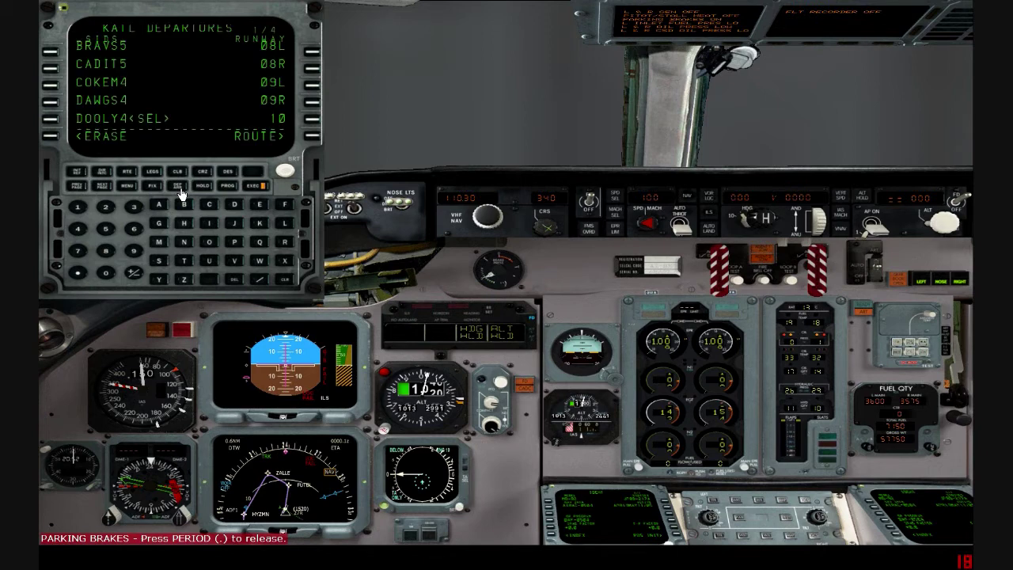
{"action": "left_click", "coordinate": [255, 186]}
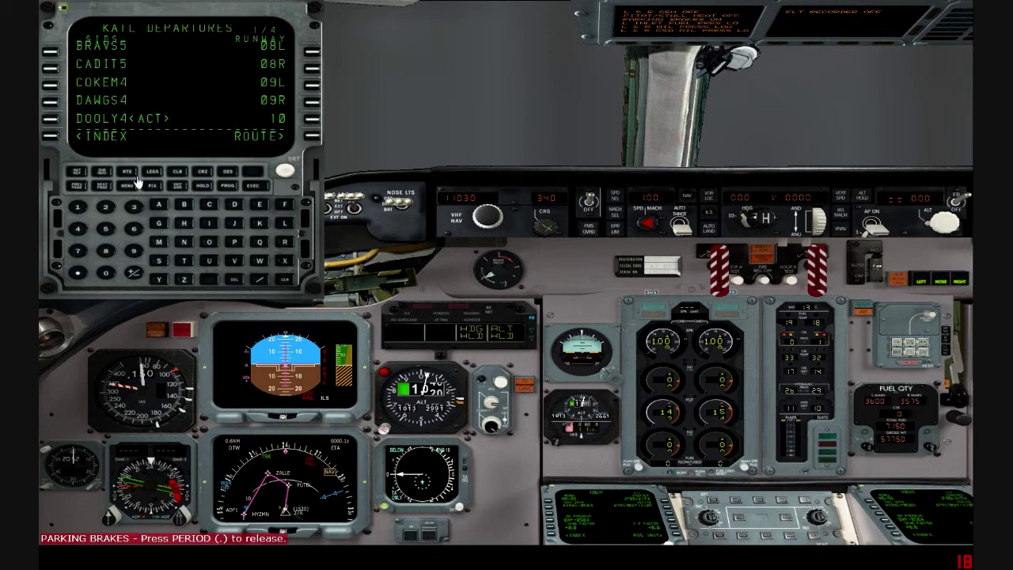
{"action": "left_click", "coordinate": [52, 137]}
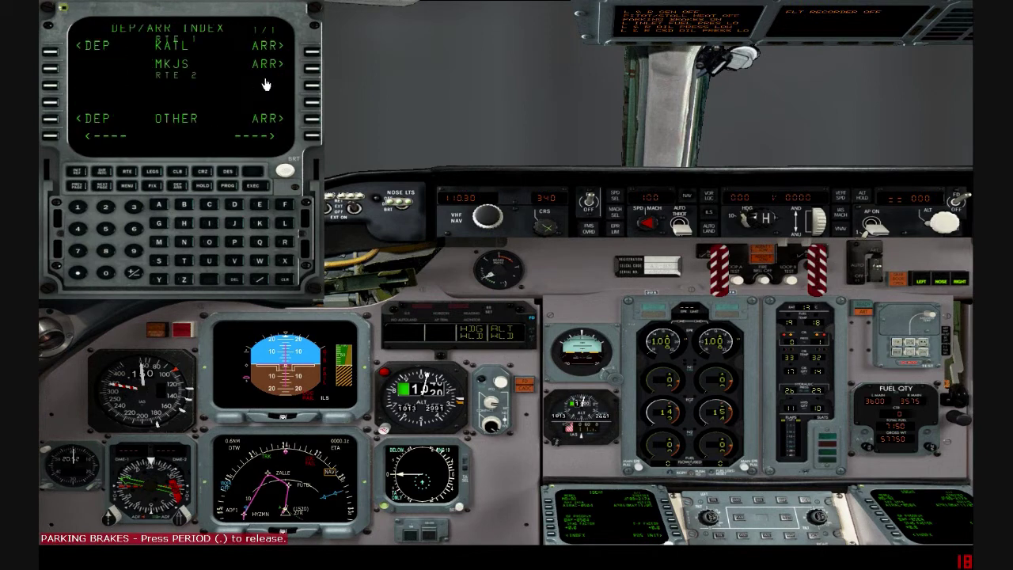
{"action": "left_click", "coordinate": [314, 70]}
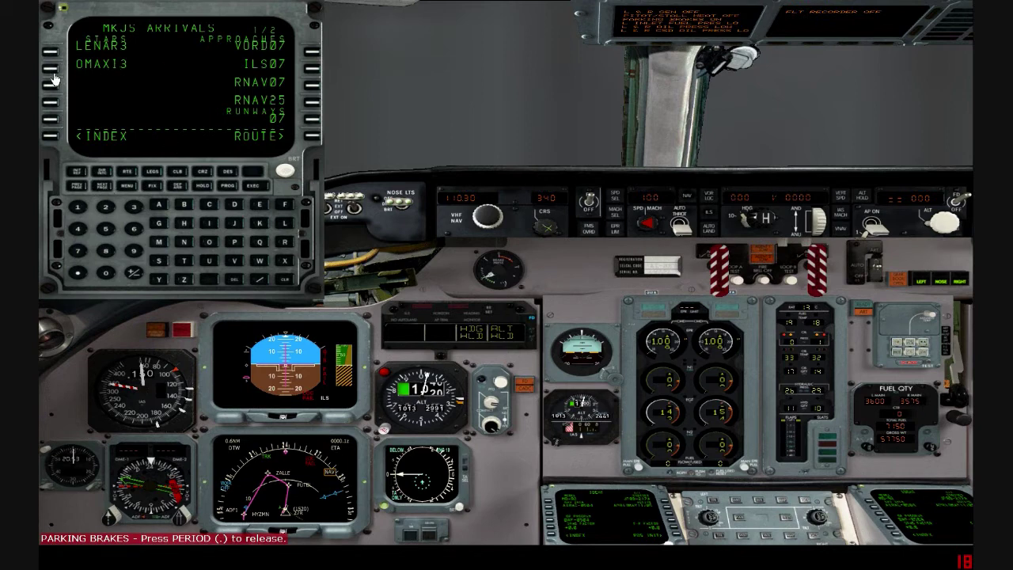
- Select the OMAXI3 arrival, page through MKJS arrivals and back, then show MOD RTE 1
{"action": "left_click", "coordinate": [52, 72]}
{"action": "left_click", "coordinate": [103, 188]}
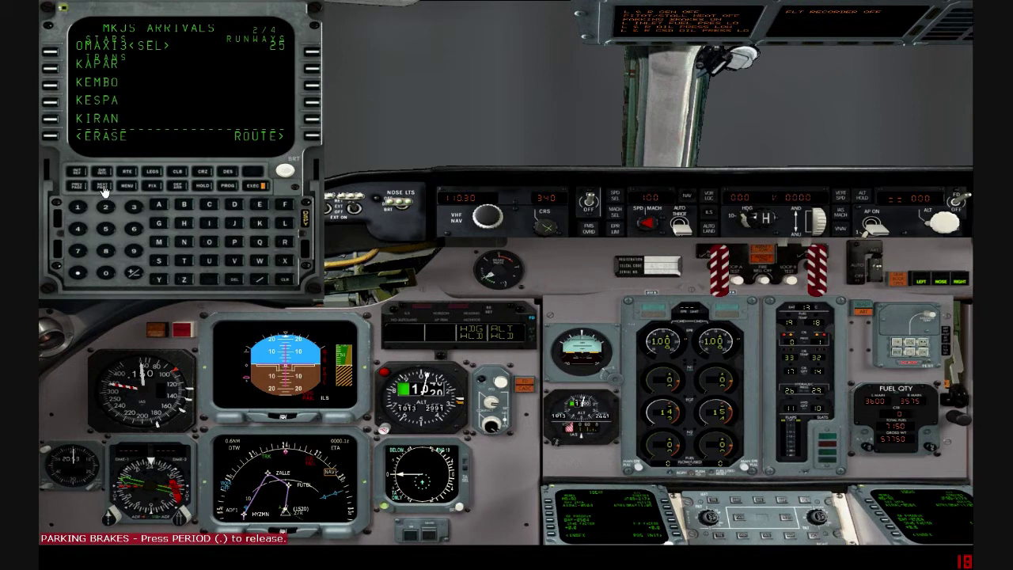
{"action": "left_click", "coordinate": [104, 189]}
{"action": "left_click", "coordinate": [103, 189]}
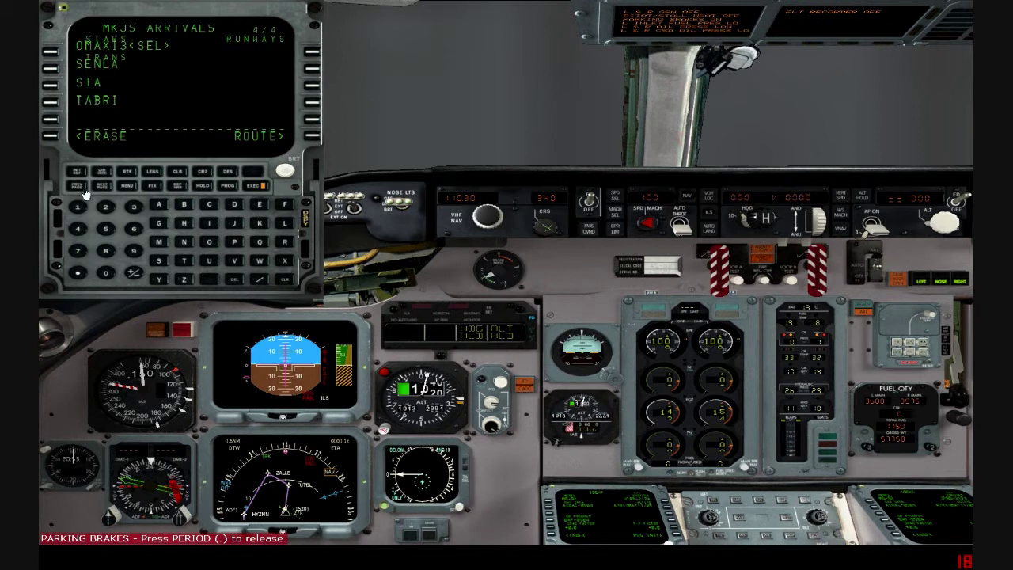
{"action": "left_click", "coordinate": [77, 187]}
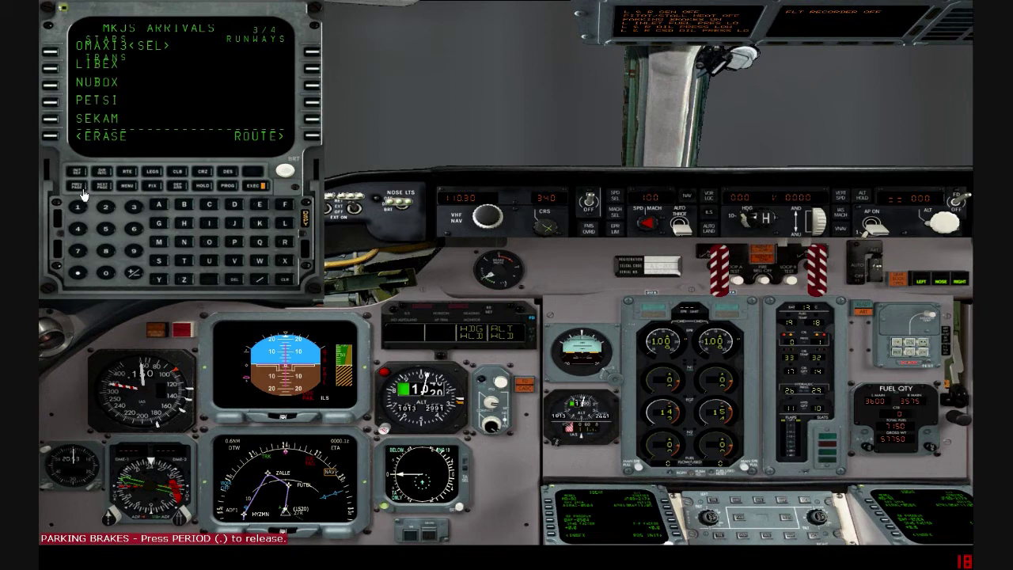
{"action": "left_click", "coordinate": [79, 188]}
{"action": "left_click", "coordinate": [79, 188]}
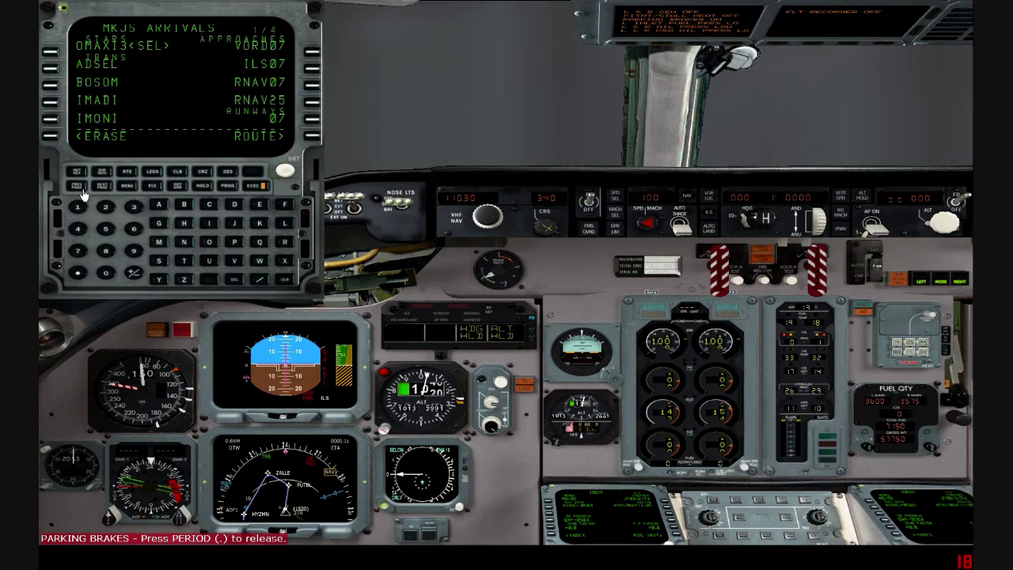
{"action": "left_click", "coordinate": [127, 173]}
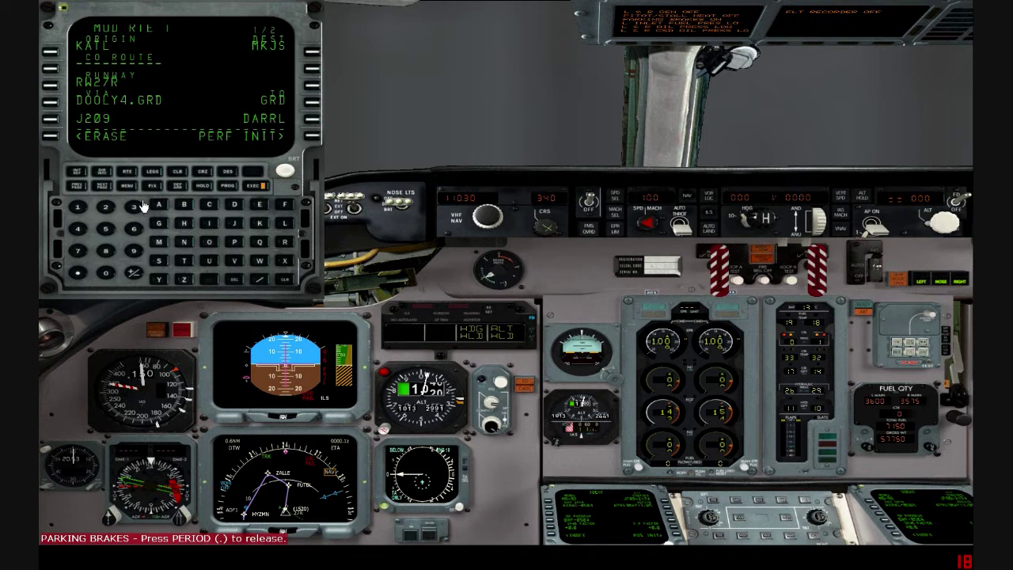
- Enter TNCM as the route's new destination
{"action": "left_click", "coordinate": [183, 261]}
{"action": "left_click", "coordinate": [280, 278]}
{"action": "left_click", "coordinate": [181, 260]}
{"action": "left_click", "coordinate": [188, 241]}
{"action": "left_click", "coordinate": [210, 207]}
{"action": "left_click", "coordinate": [162, 246]}
{"action": "left_click", "coordinate": [310, 59]}
- Execute the modified route to TNCM and return to the DEP/ARR index
{"action": "left_click", "coordinate": [184, 190]}
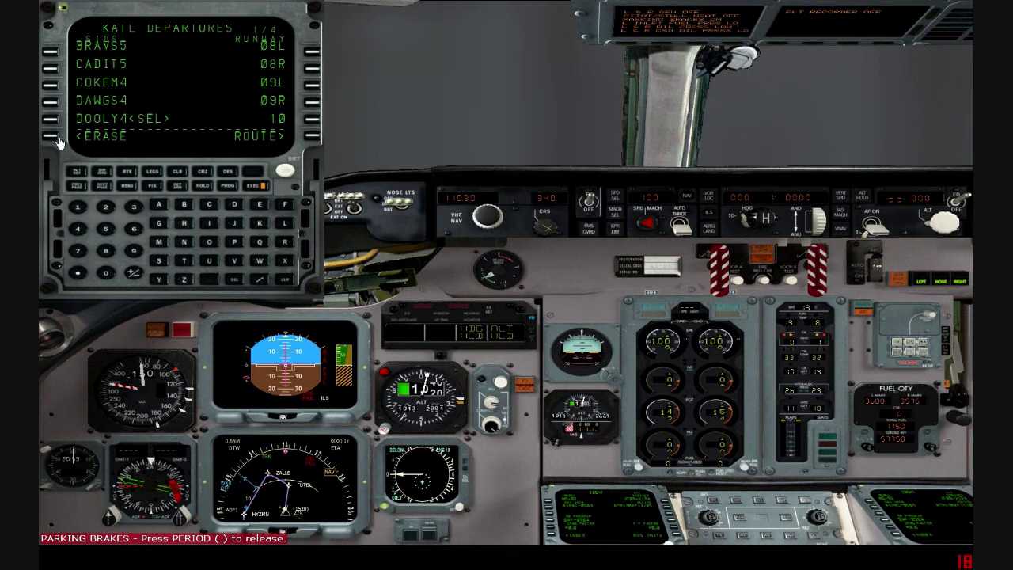
{"action": "left_click", "coordinate": [255, 185]}
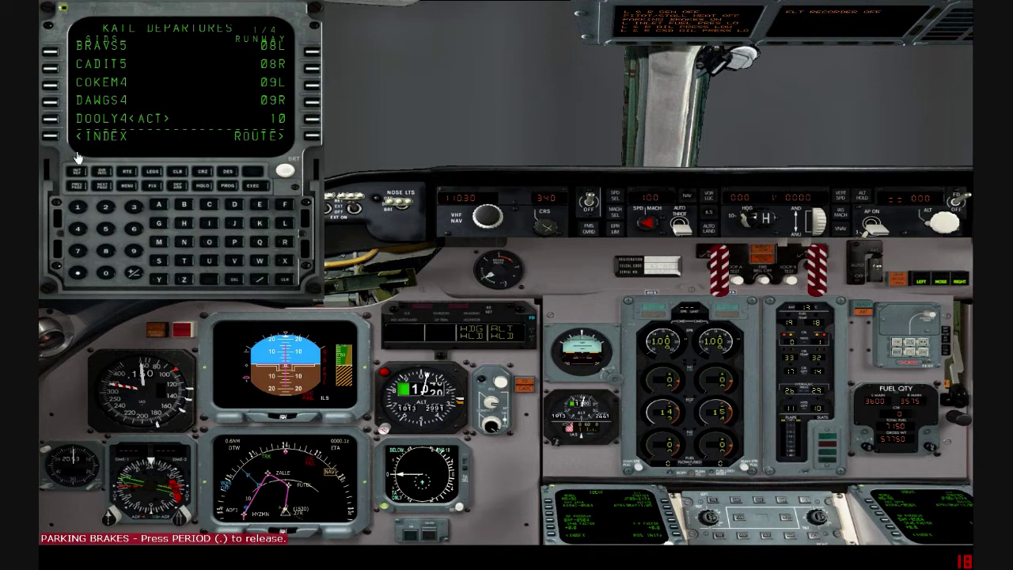
{"action": "left_click", "coordinate": [52, 139]}
- Select the ULUBA1 arrival for TNCM, then show the KATL departures again
{"action": "left_click", "coordinate": [310, 65]}
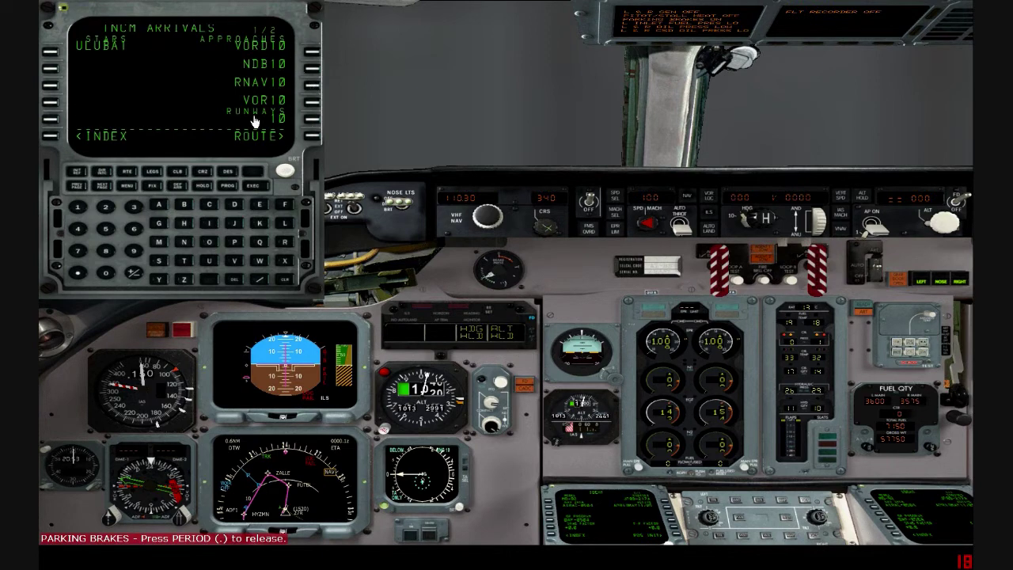
{"action": "left_click", "coordinate": [102, 186]}
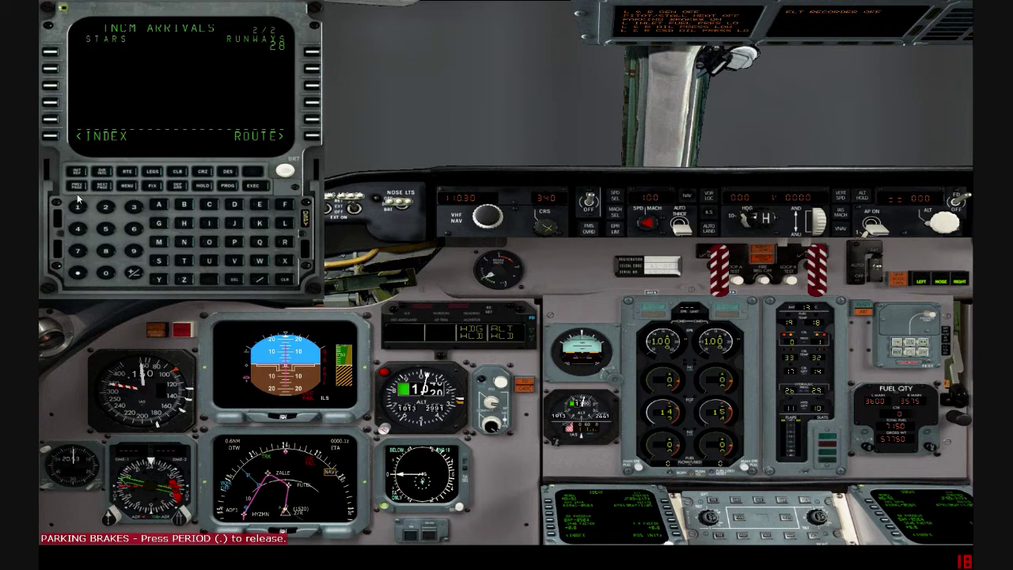
{"action": "left_click", "coordinate": [77, 187]}
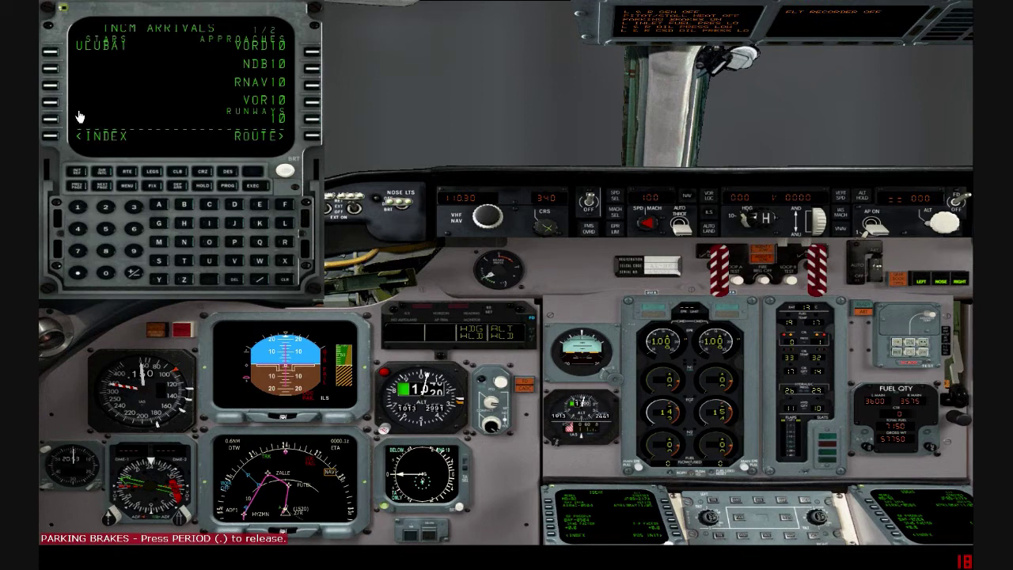
{"action": "left_click", "coordinate": [50, 53]}
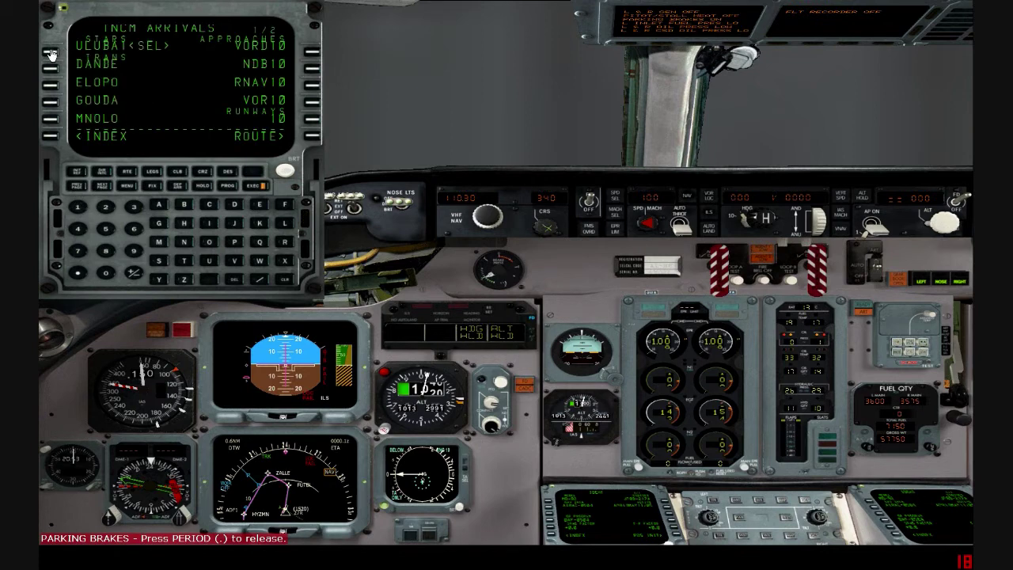
{"action": "left_click", "coordinate": [102, 188]}
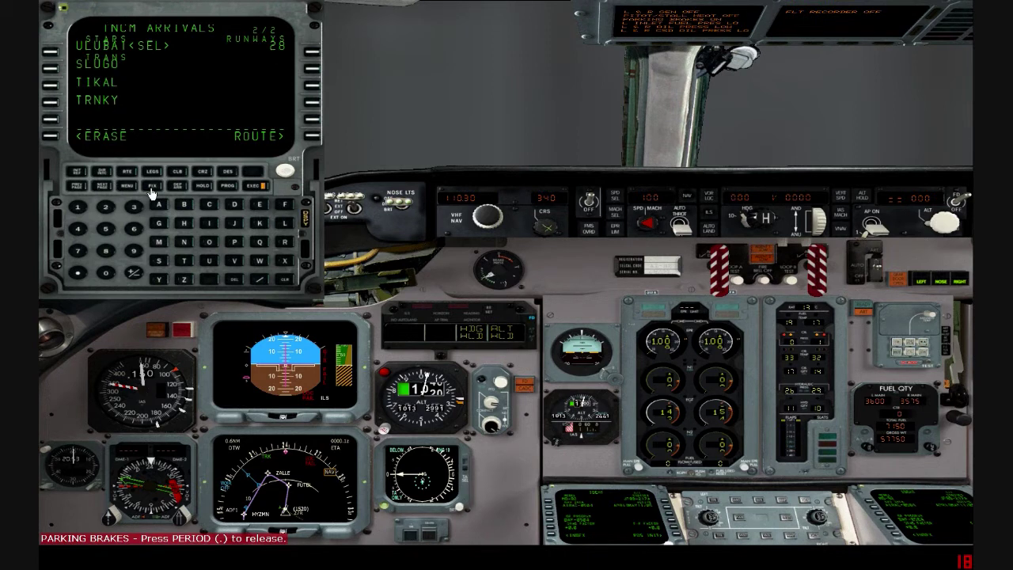
{"action": "left_click", "coordinate": [176, 195]}
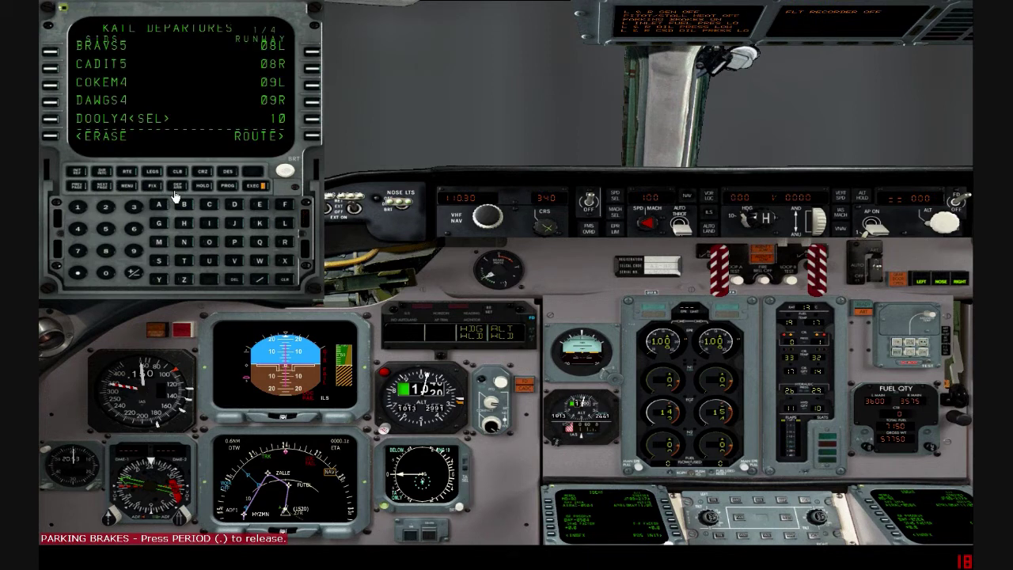
- Set KJFK back as the route destination and execute the change
{"action": "left_click", "coordinate": [128, 174]}
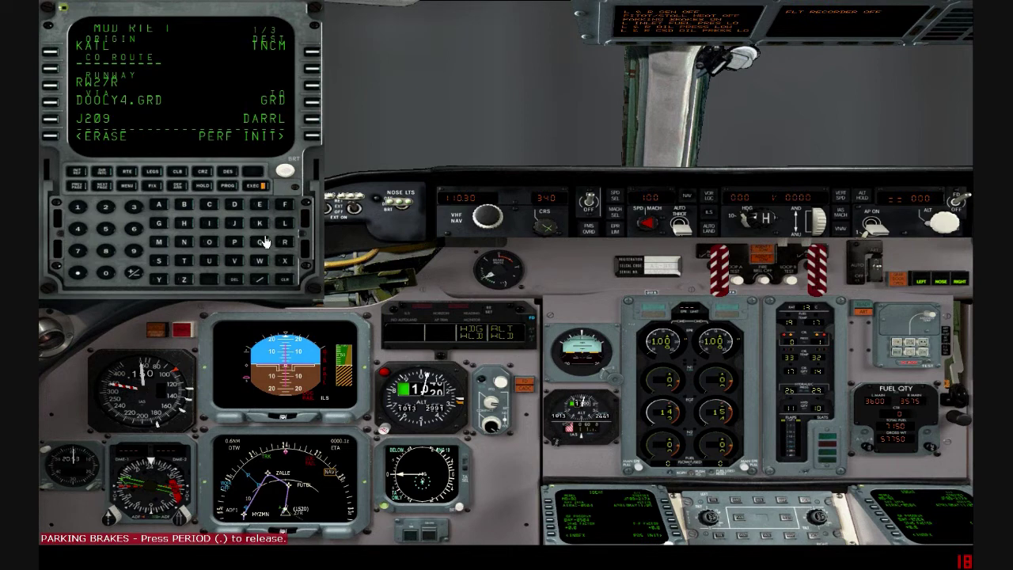
{"action": "left_click", "coordinate": [236, 225]}
{"action": "left_click", "coordinate": [280, 209]}
{"action": "left_click", "coordinate": [269, 221]}
{"action": "left_click", "coordinate": [312, 50]}
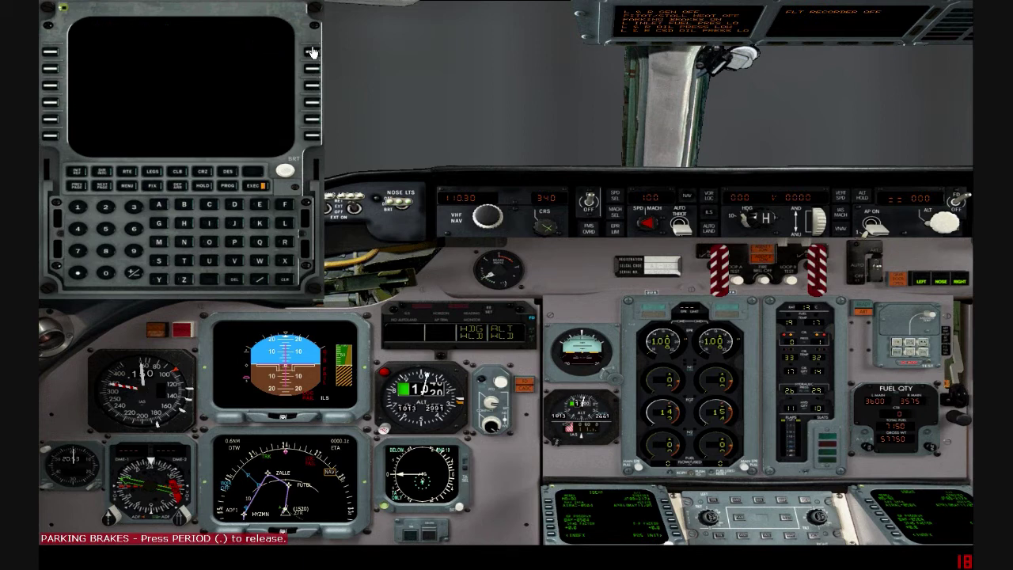
{"action": "left_click", "coordinate": [259, 188]}
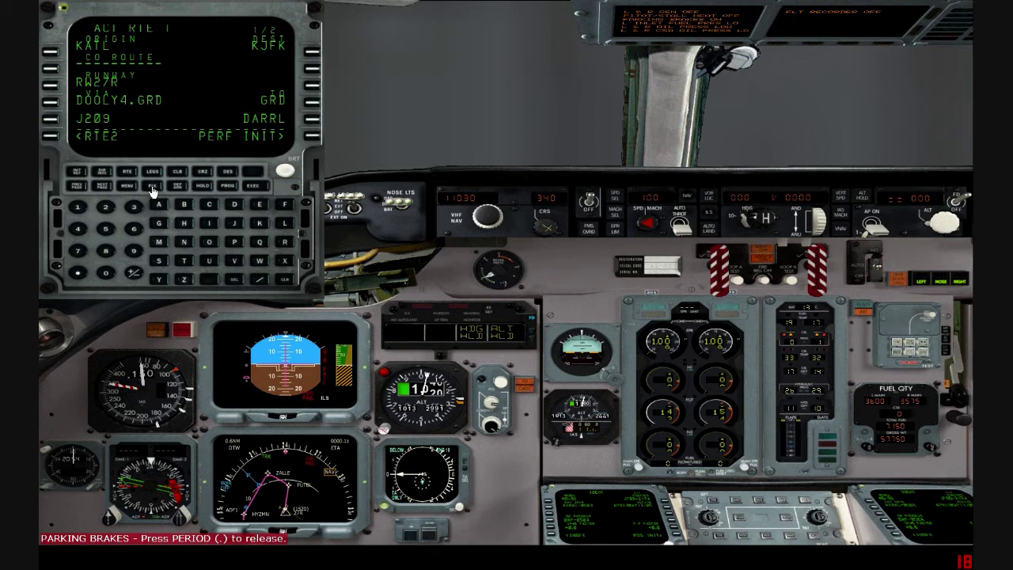
- Go through INIT REF and the index to the FMC identification page
{"action": "left_click", "coordinate": [76, 169]}
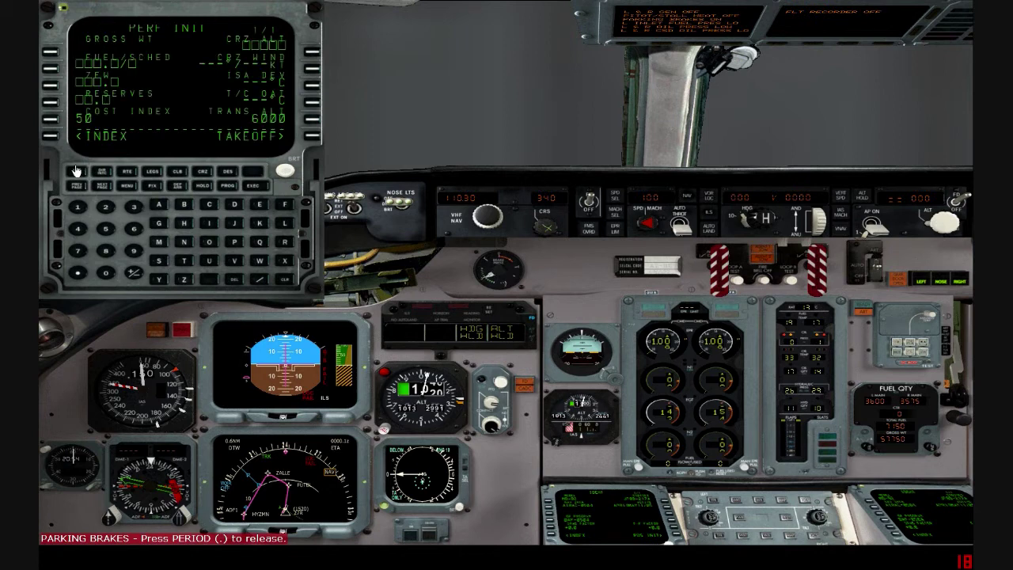
{"action": "left_click", "coordinate": [60, 138]}
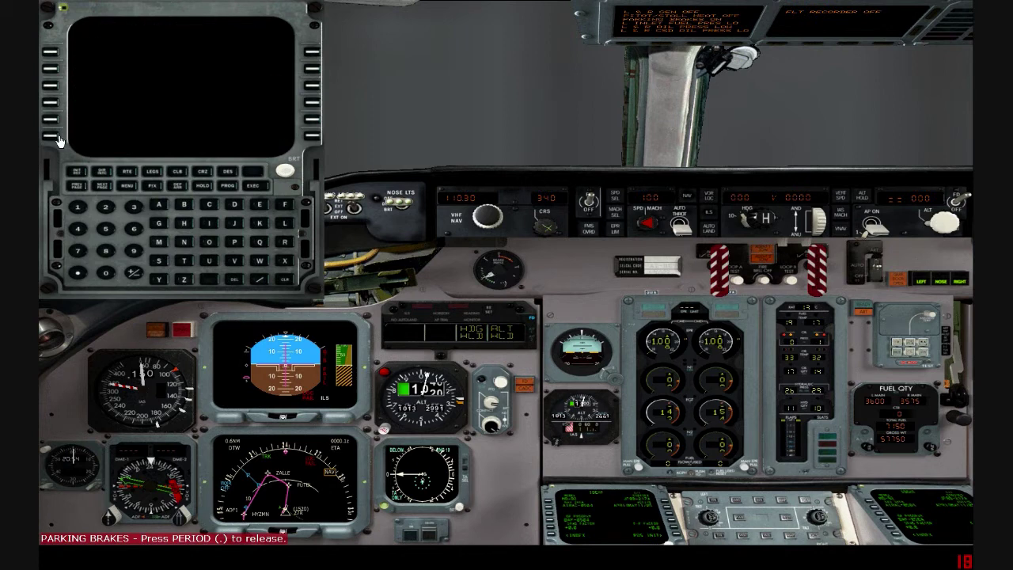
{"action": "left_click", "coordinate": [60, 52]}
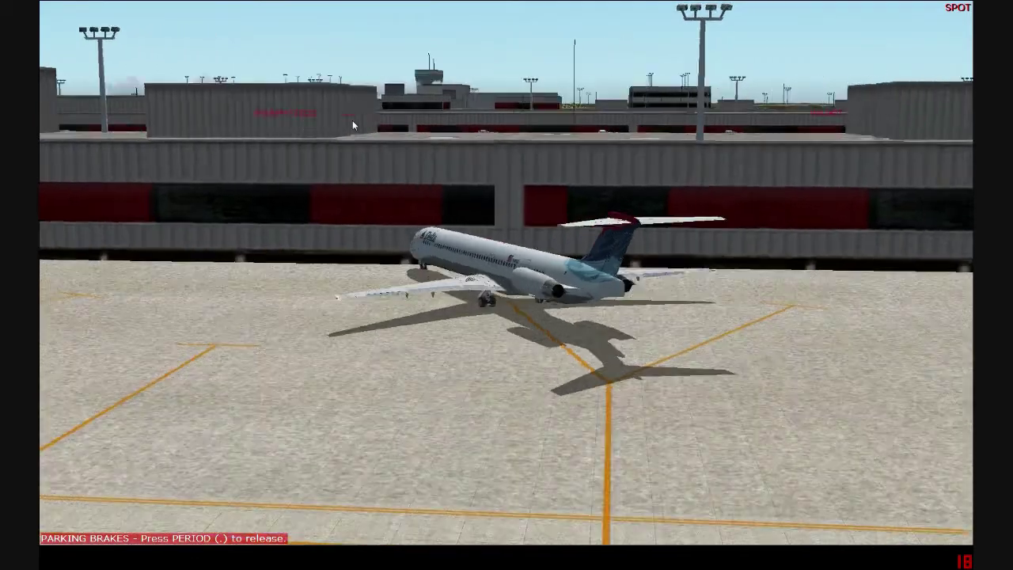
- Orbit the spot camera around the parked MD-82, then go back to the cockpit view
{"action": "key", "text": "Left"}
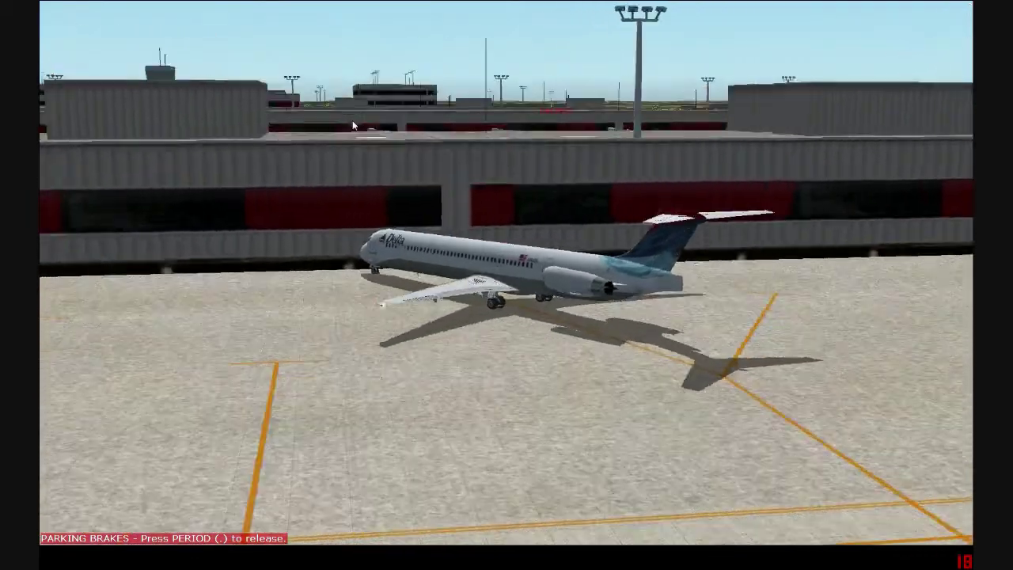
{"action": "key", "text": "Left"}
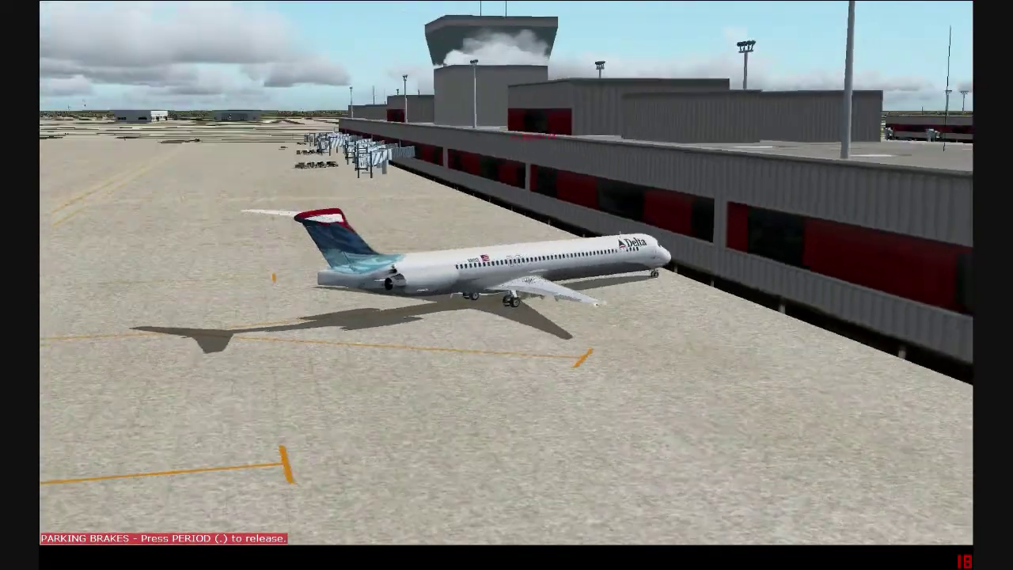
{"action": "key", "text": "Left"}
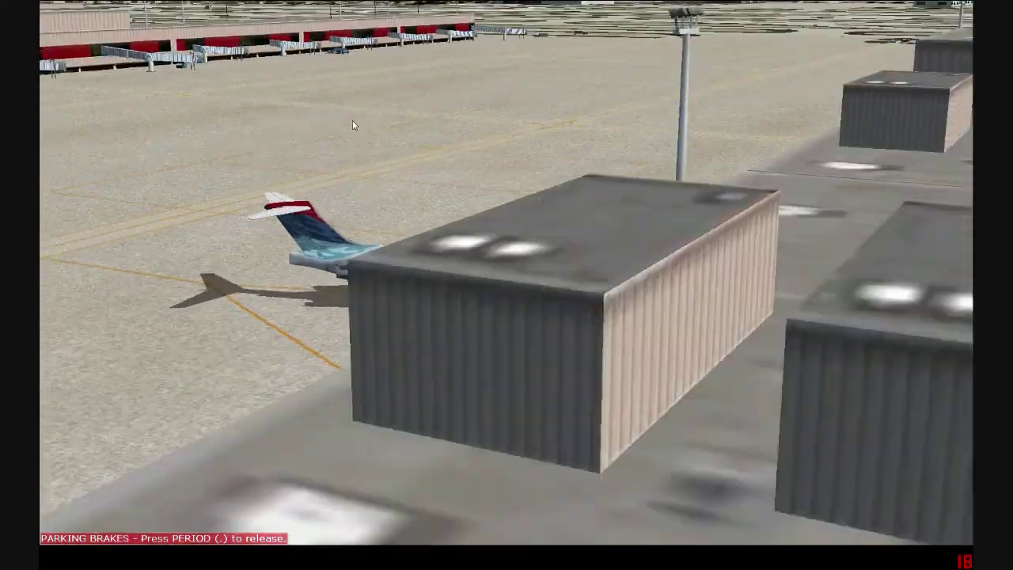
{"action": "key", "text": "s"}
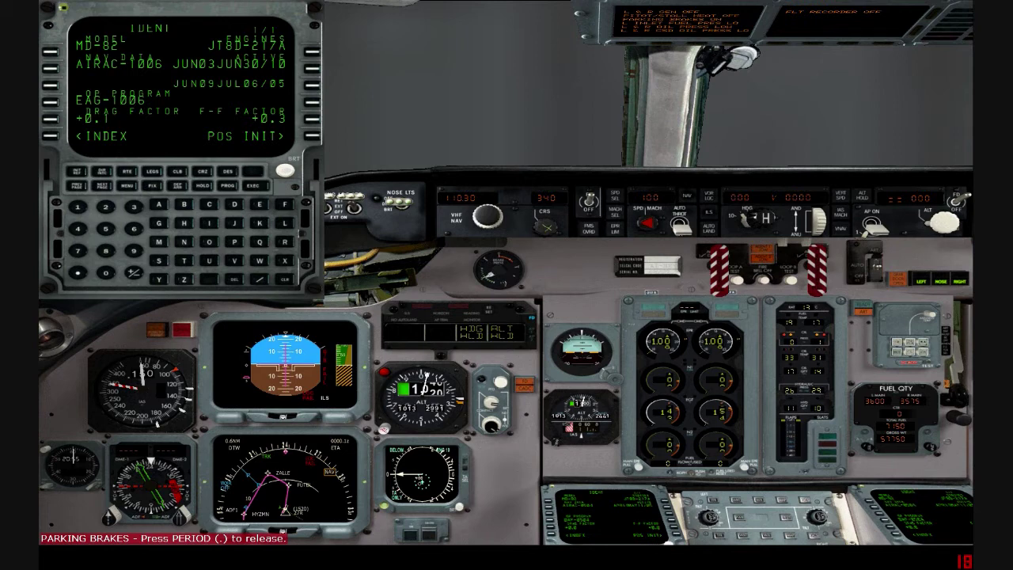
- Show KATL DEPARTURES page 1/4 with DOOLY4 active and runway 10 listed
{"action": "left_click", "coordinate": [179, 188]}
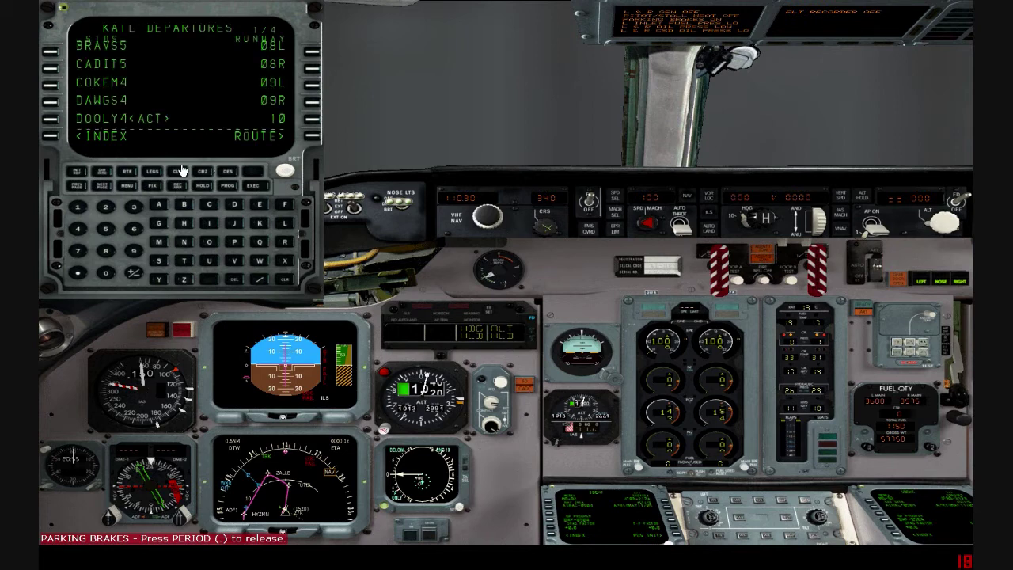